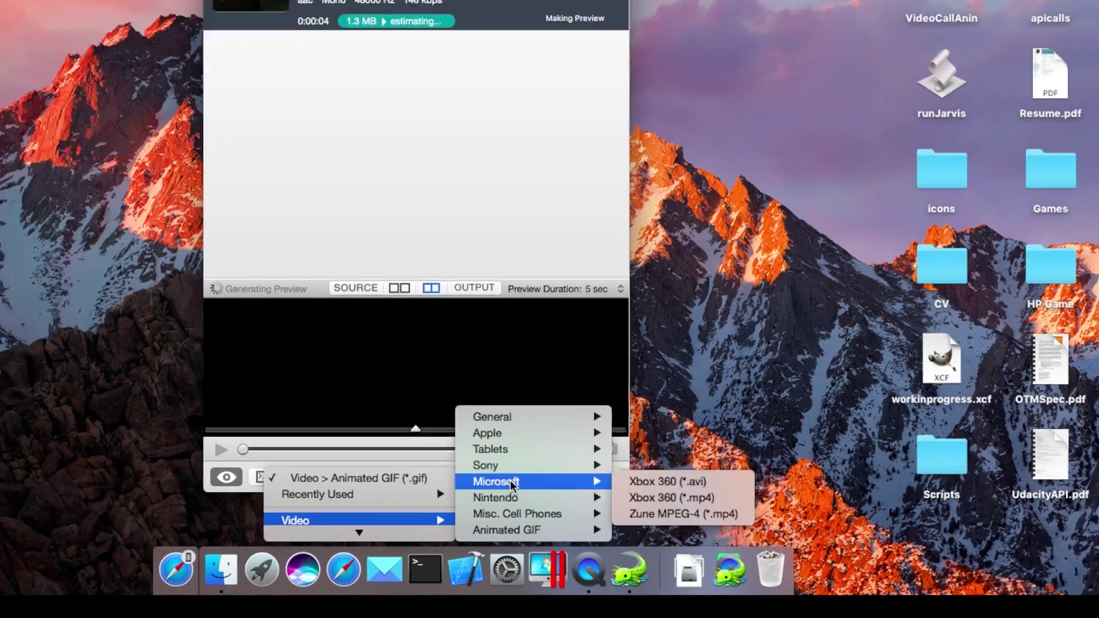
Browse Adapter's Video > General and Video > Apple output presets for output2.mp4
mouse_move(591, 452)
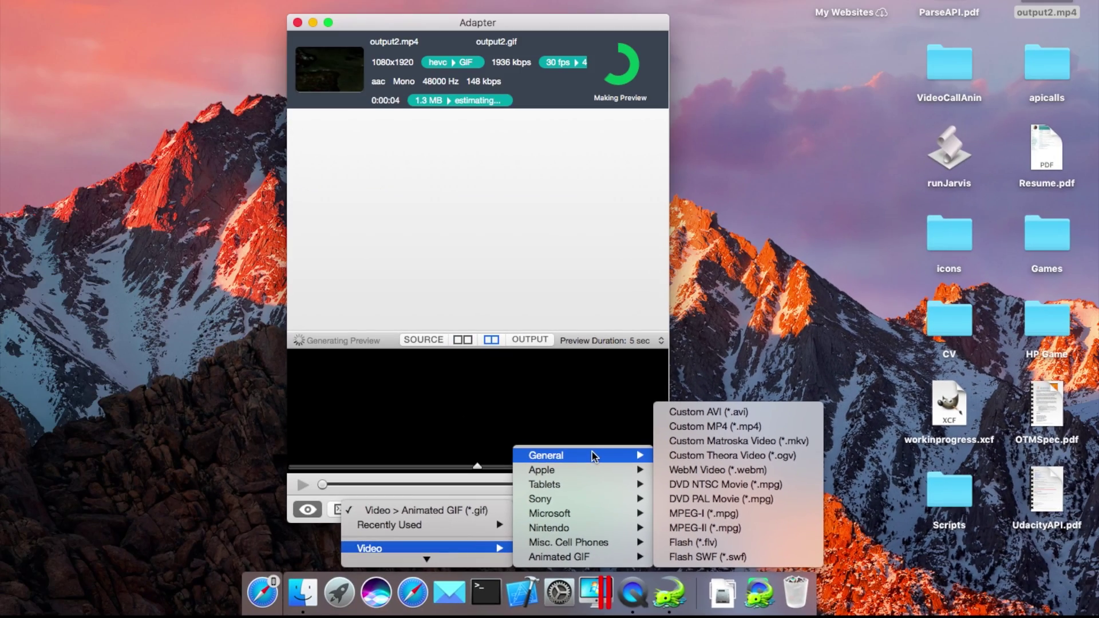
mouse_move(592, 469)
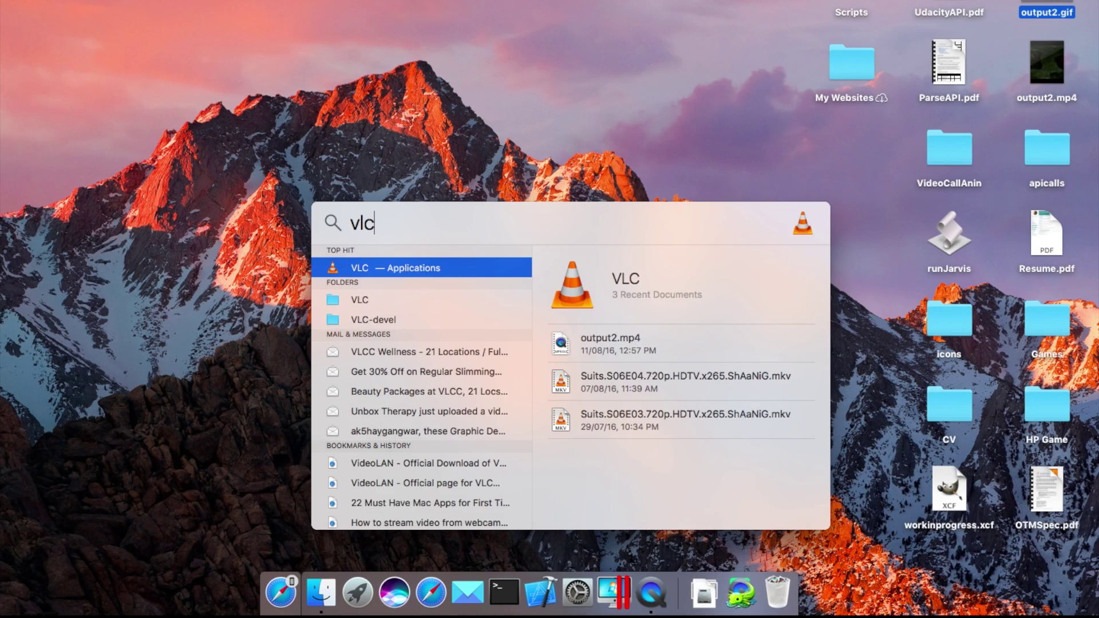
Launch VLC from Spotlight and bring up the Open With options for Shoot Video x265.mkv
key(Return)
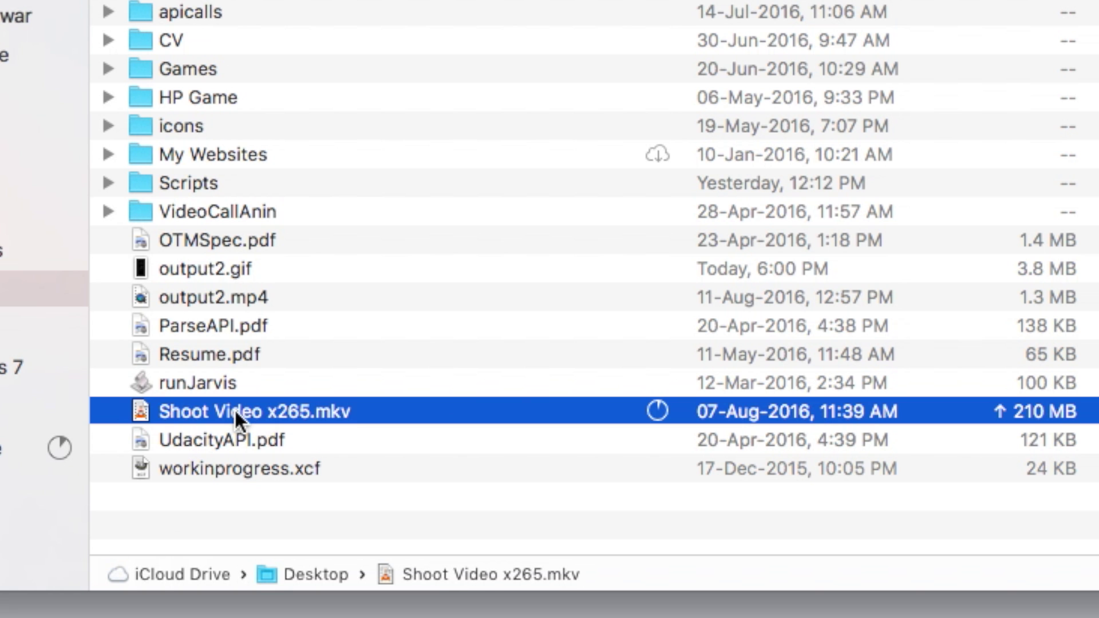
right_click(235, 408)
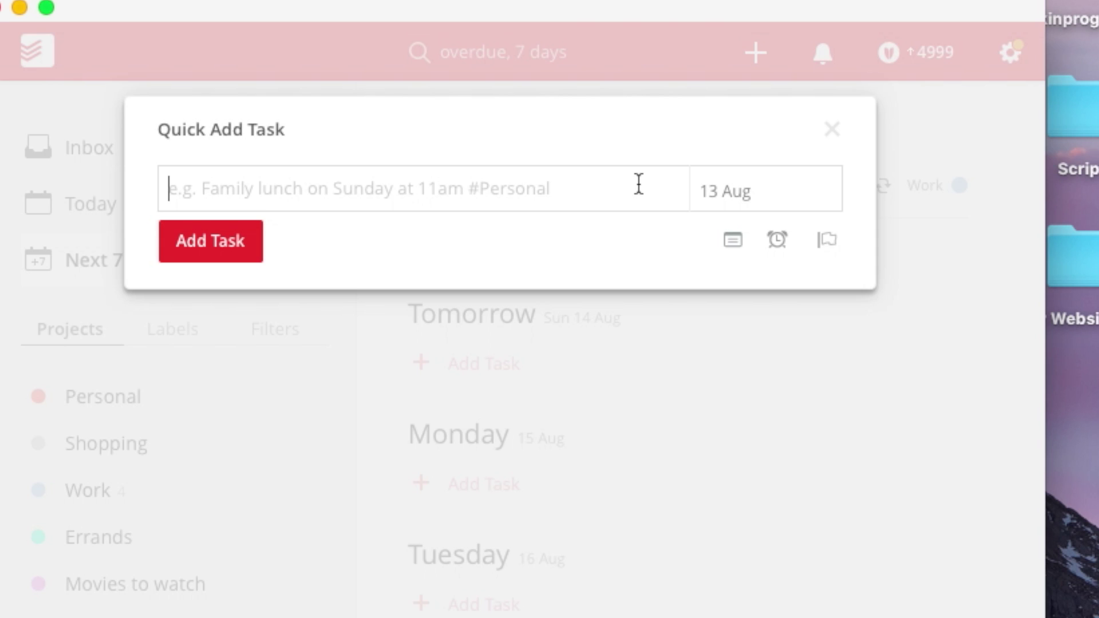
View the Quick Add priority flags and # project list, then discard the unfinished task
click(827, 239)
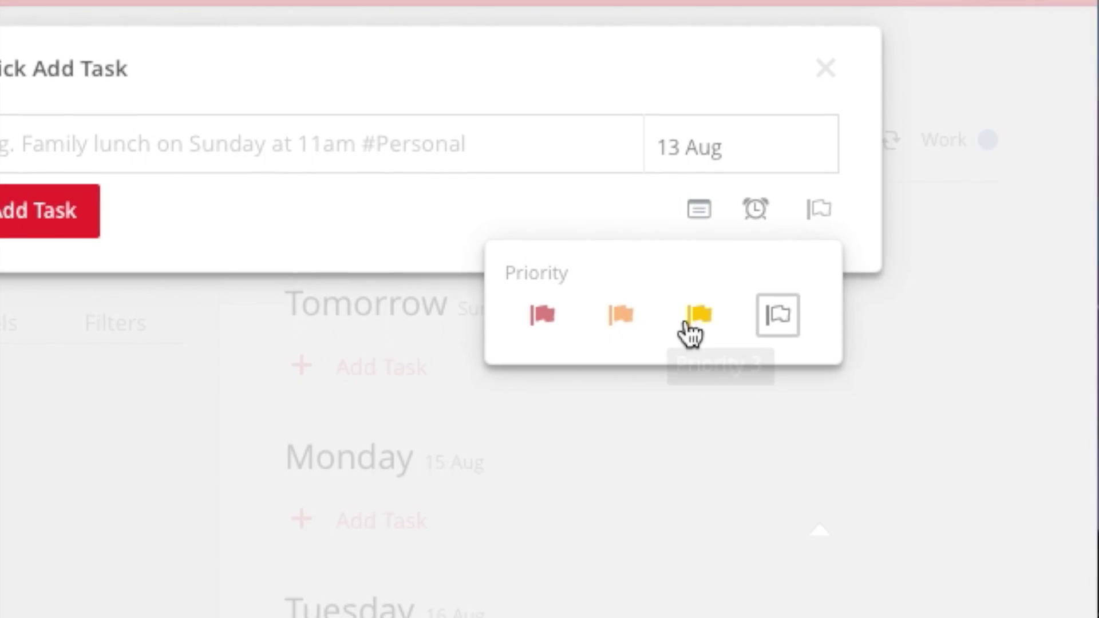
text(#)
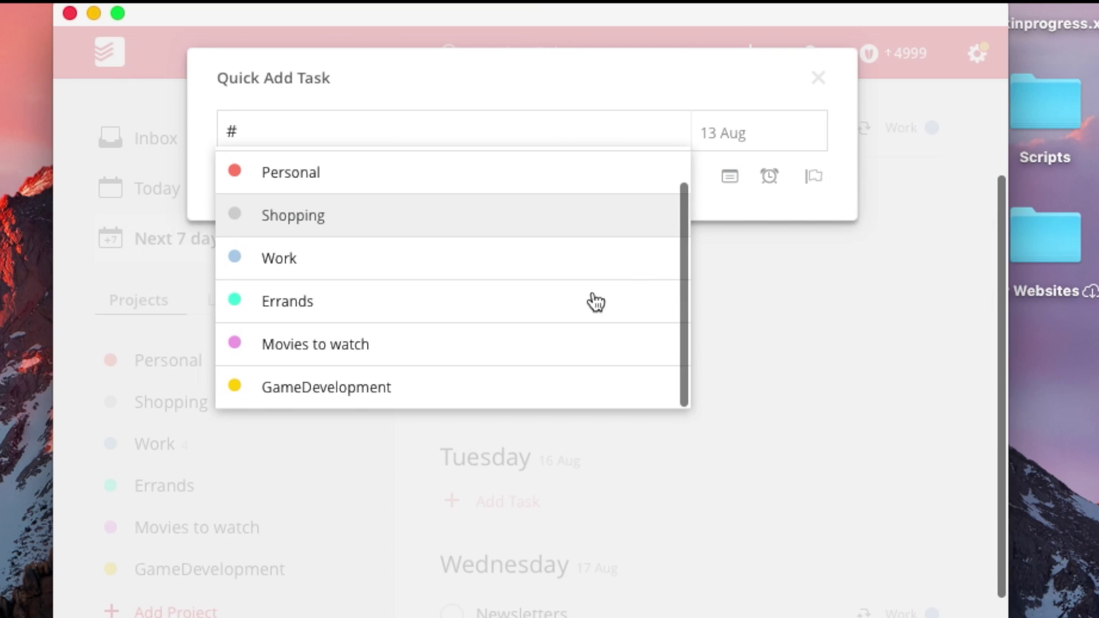
scroll(592, 301, up, 1)
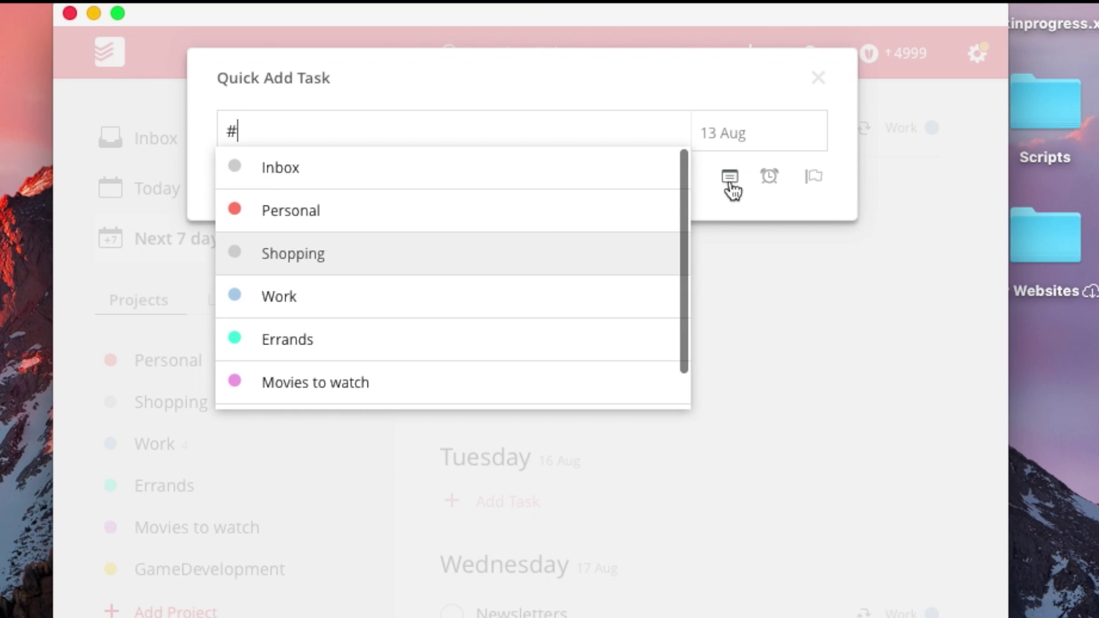
click(820, 80)
key(Return)
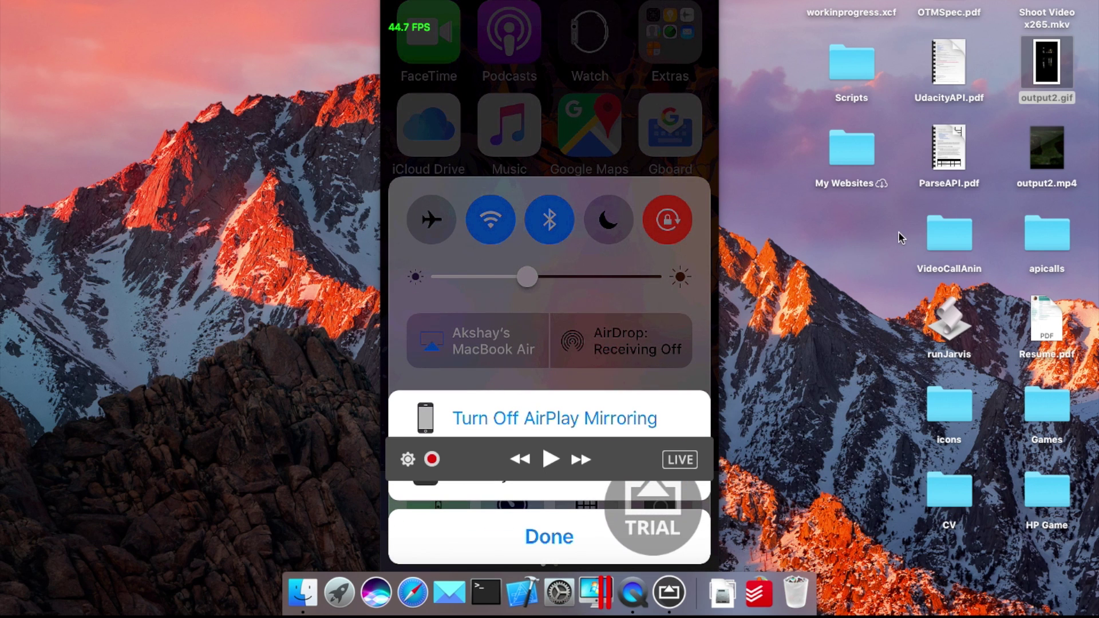
Choose Use in Trial Mode in the AirServer Activation window
click(588, 372)
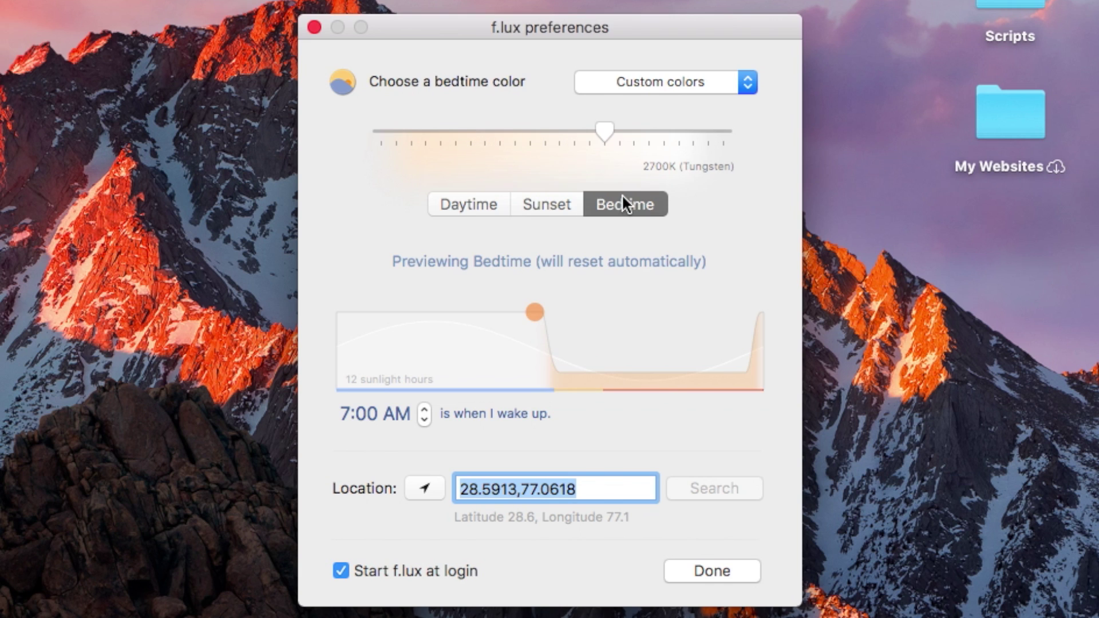
Preview Sunset then Daytime colours, browse the Disable submenu, and scroll the f.lux website
click(558, 200)
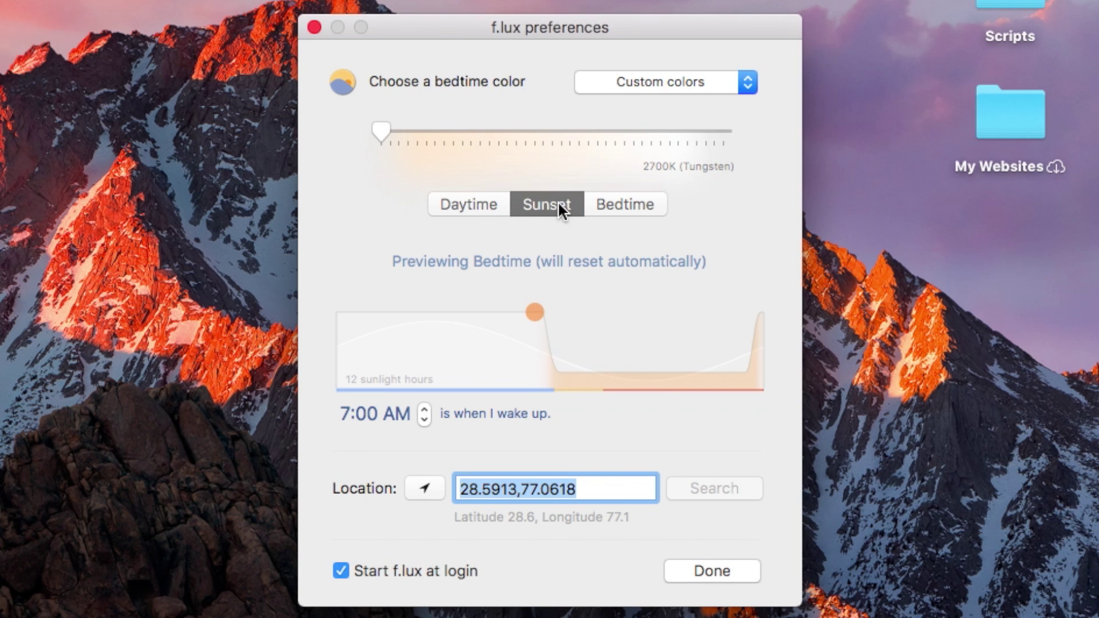
click(485, 205)
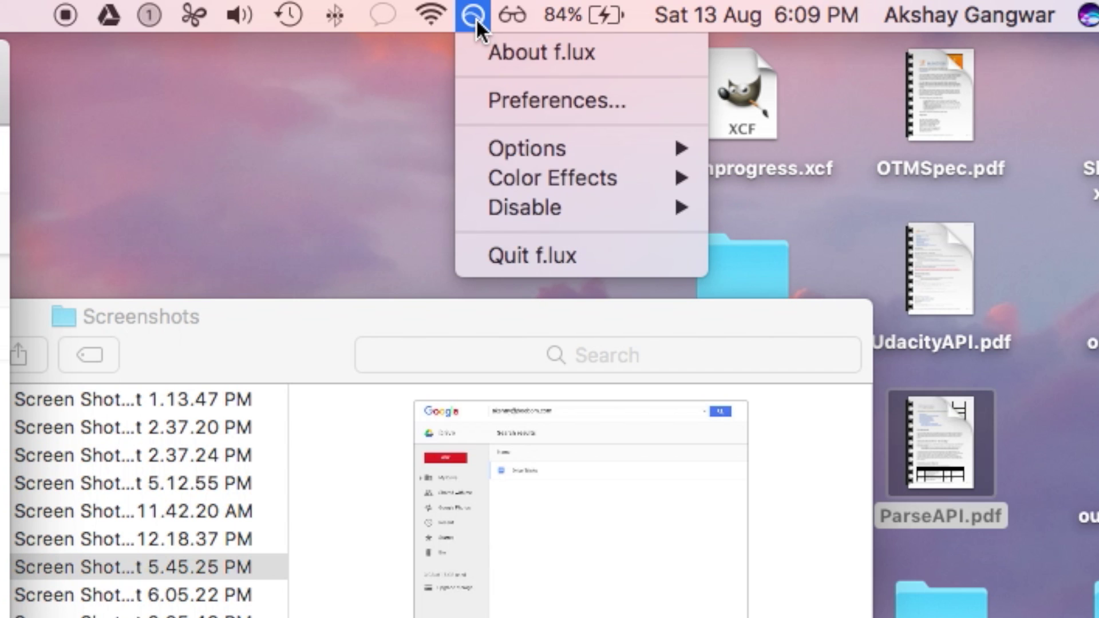
mouse_move(554, 207)
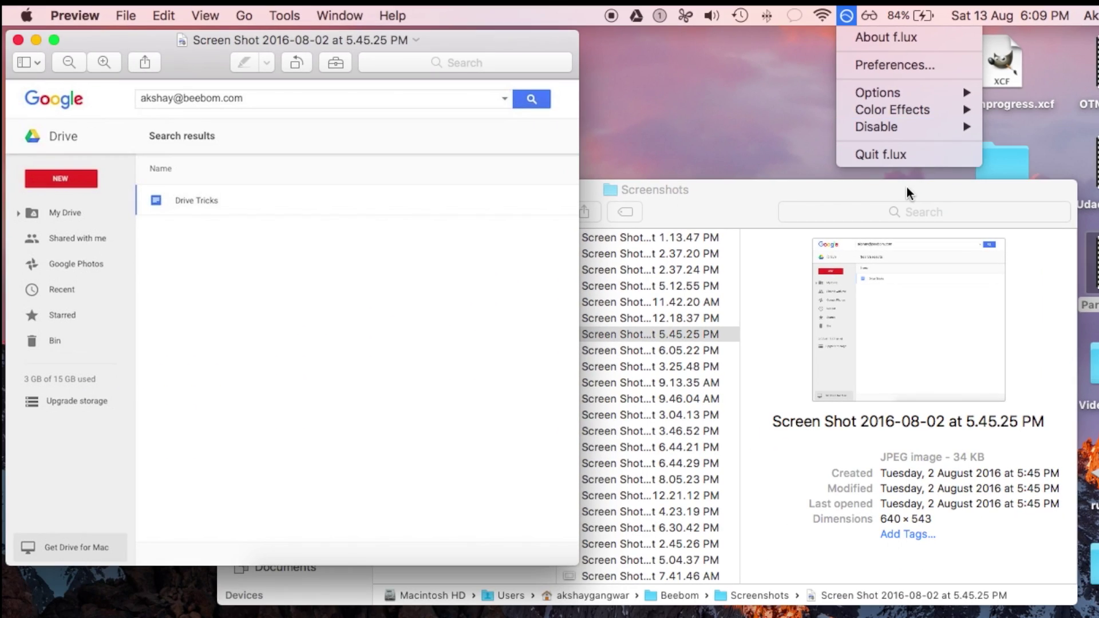
click(906, 187)
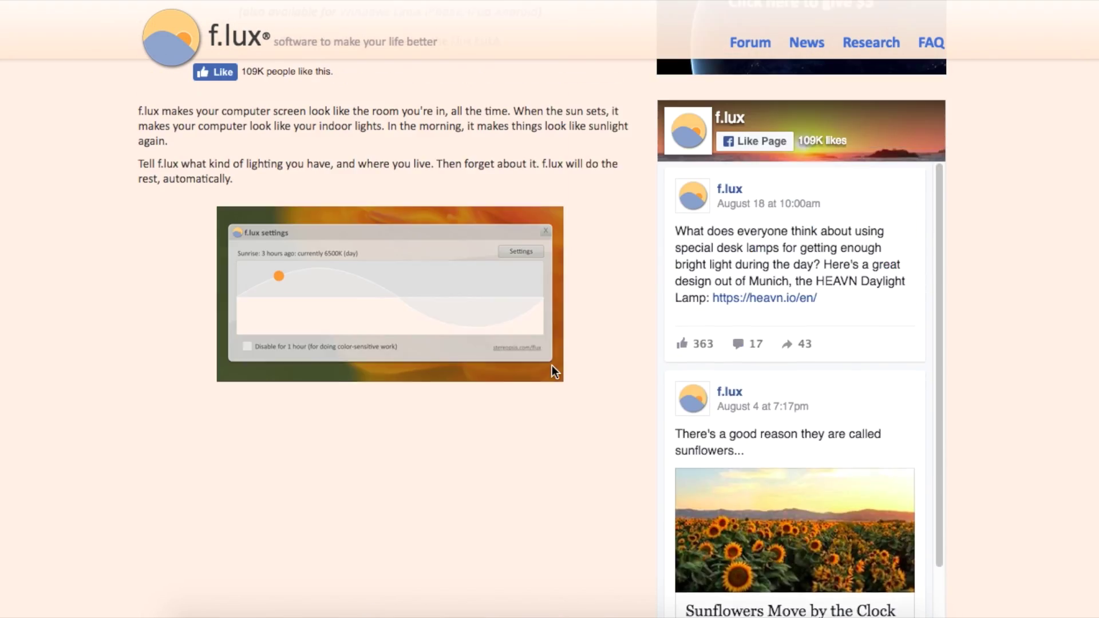
scroll(554, 371, up, 10)
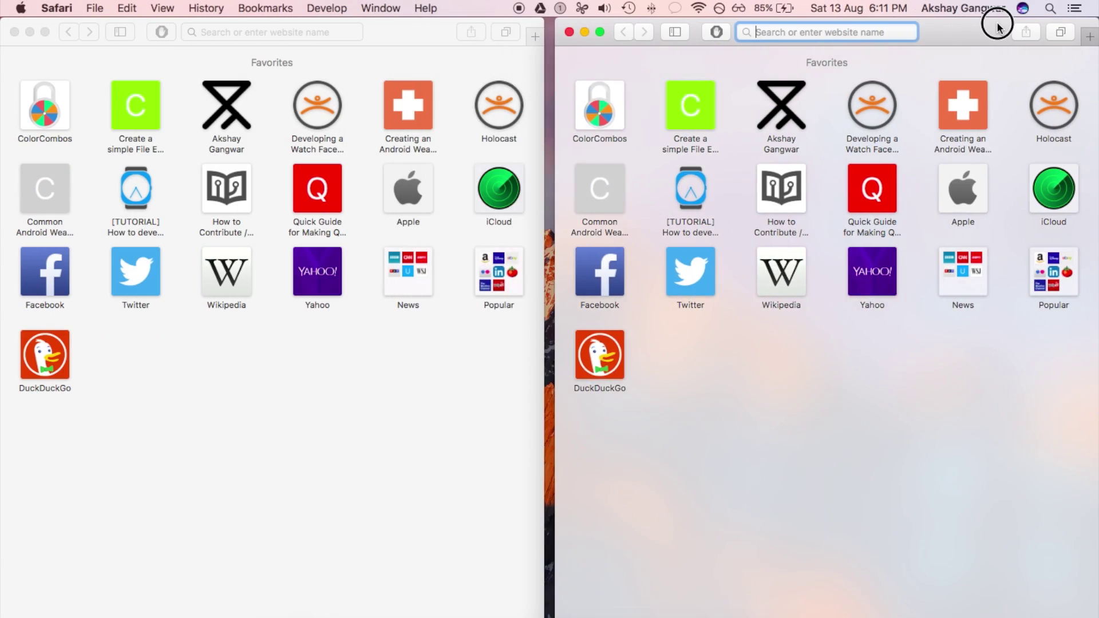
Slightly widen the left Safari window, centre it with Spectacle, then maximise it
click(544, 258)
drag(546, 259, 554, 256)
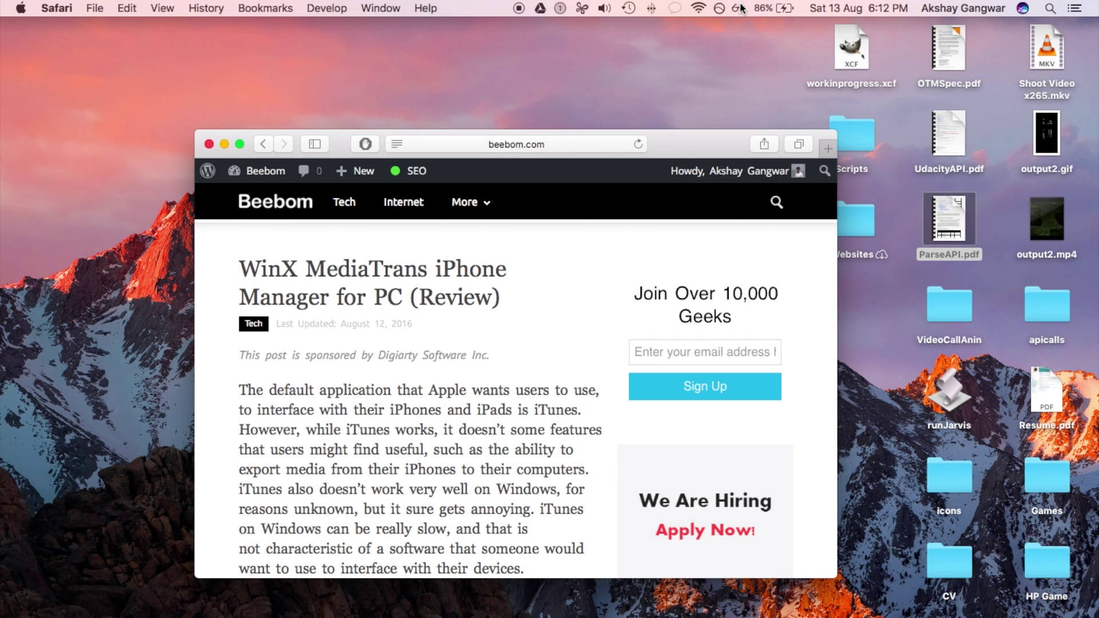
click(738, 8)
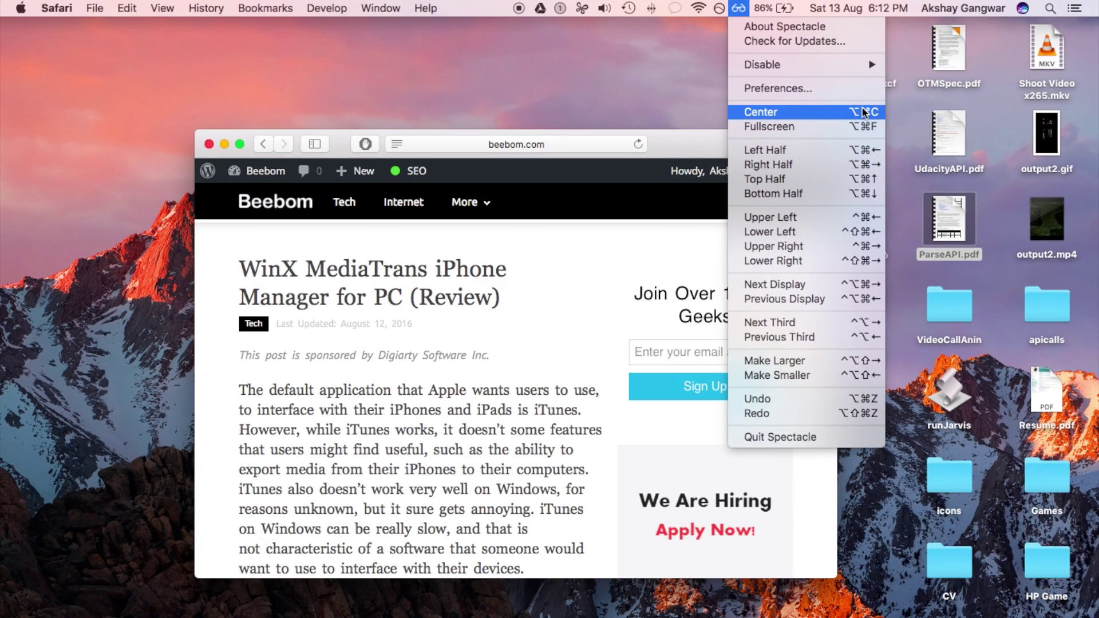
click(692, 229)
double_click(702, 118)
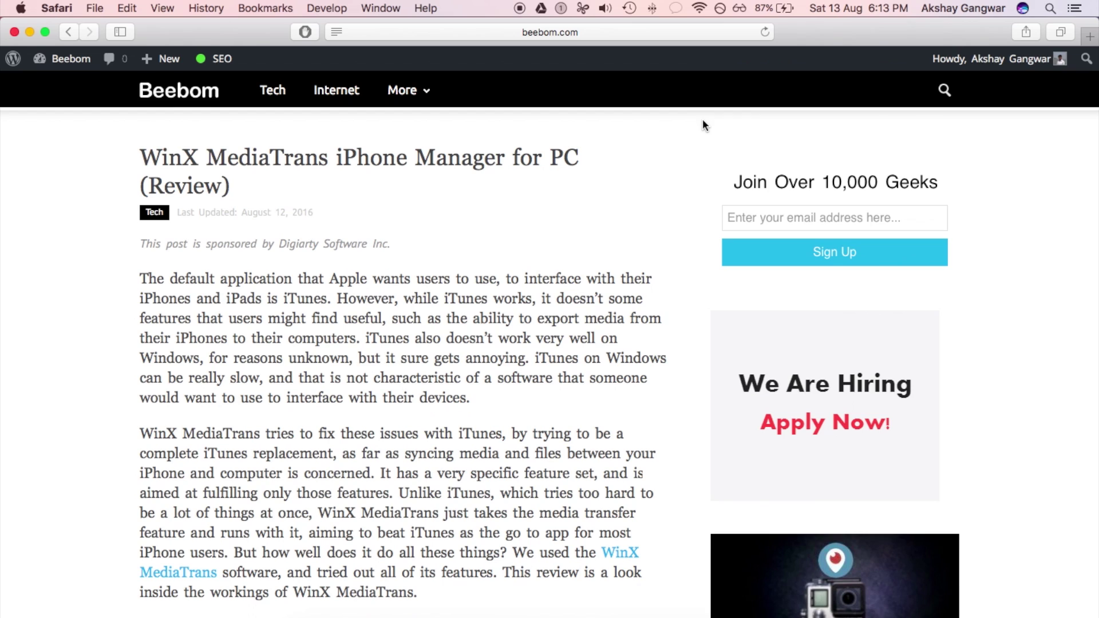
Snap Safari to left, right, top and bottom halves, centre it, then make it full screen
click(739, 8)
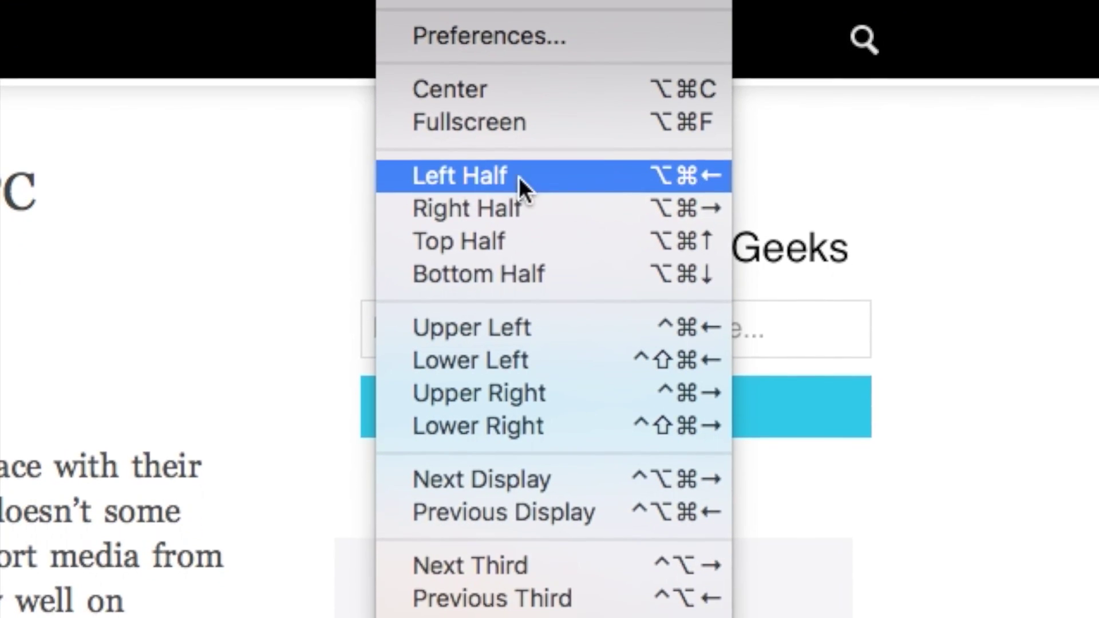
click(548, 112)
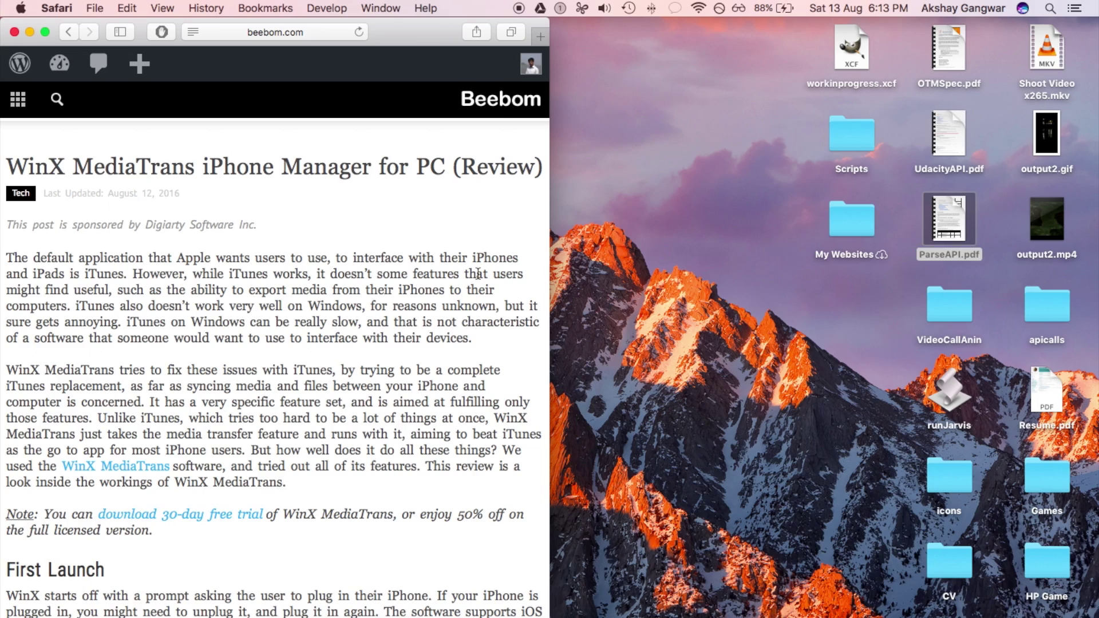
key(alt+super+Right)
key(alt+super+Up)
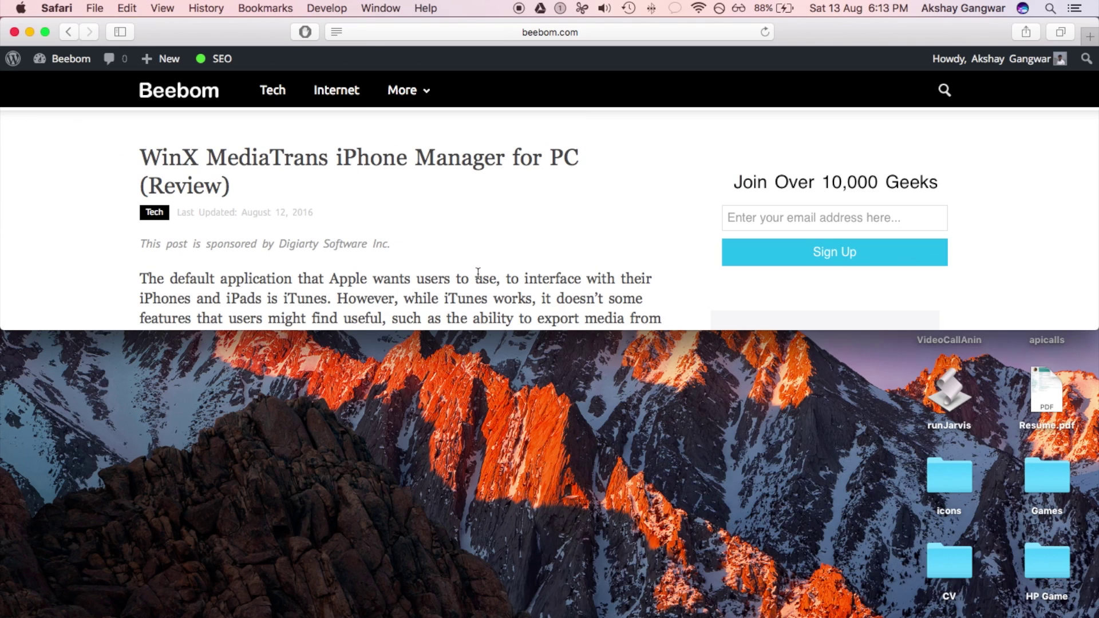
key(alt+super+Down)
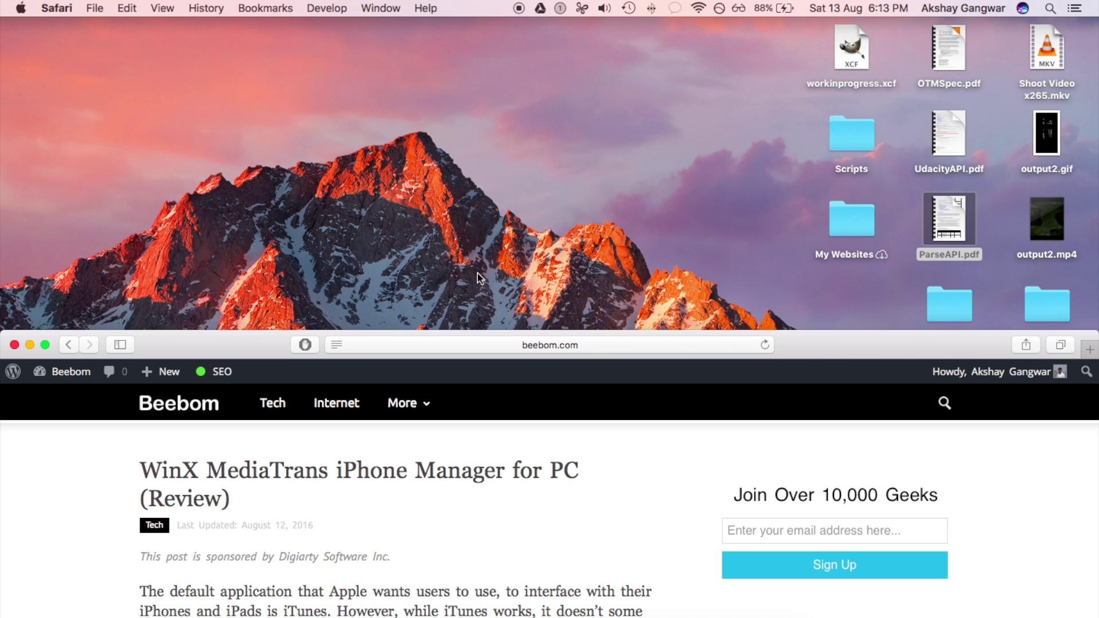
key(alt+super+c)
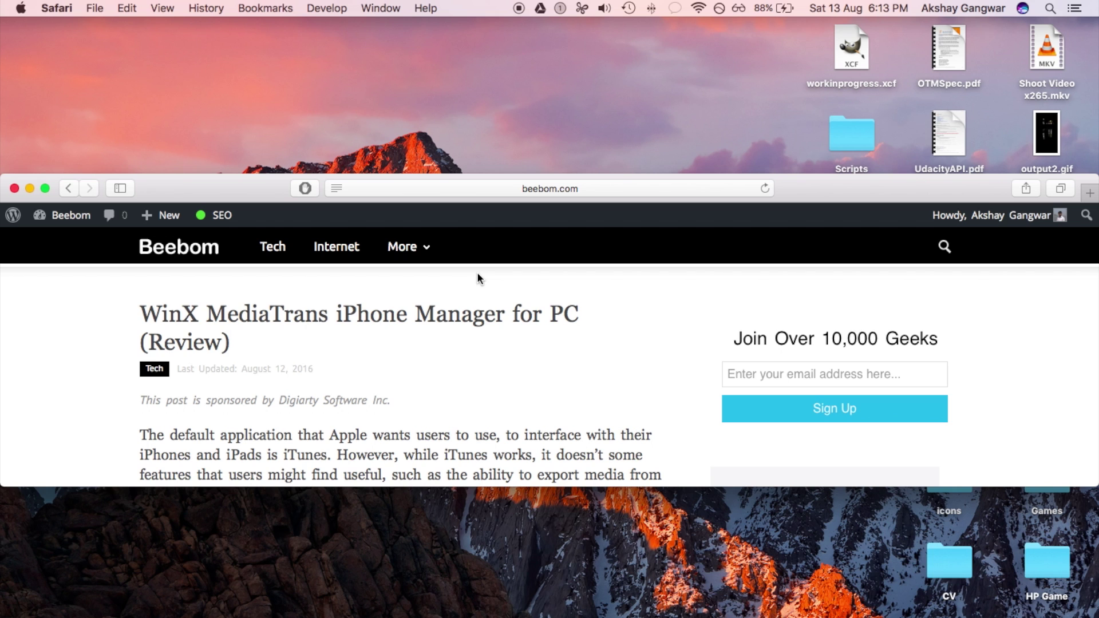
key(alt+super+f)
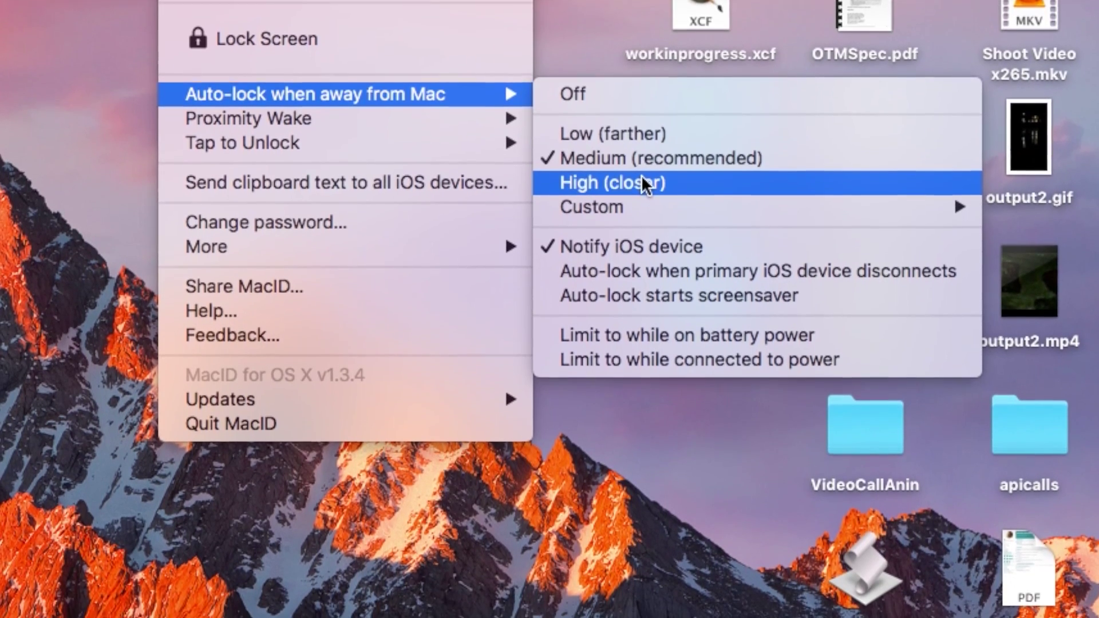
mouse_move(645, 205)
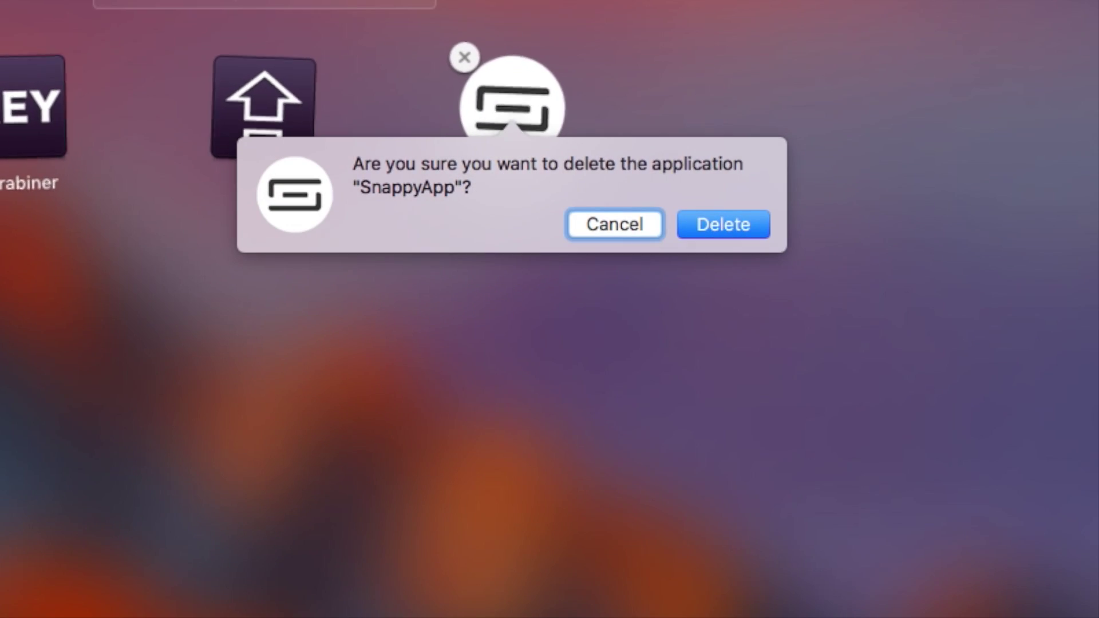
Confirm deleting SnappyApp in the Launchpad dialog
click(721, 226)
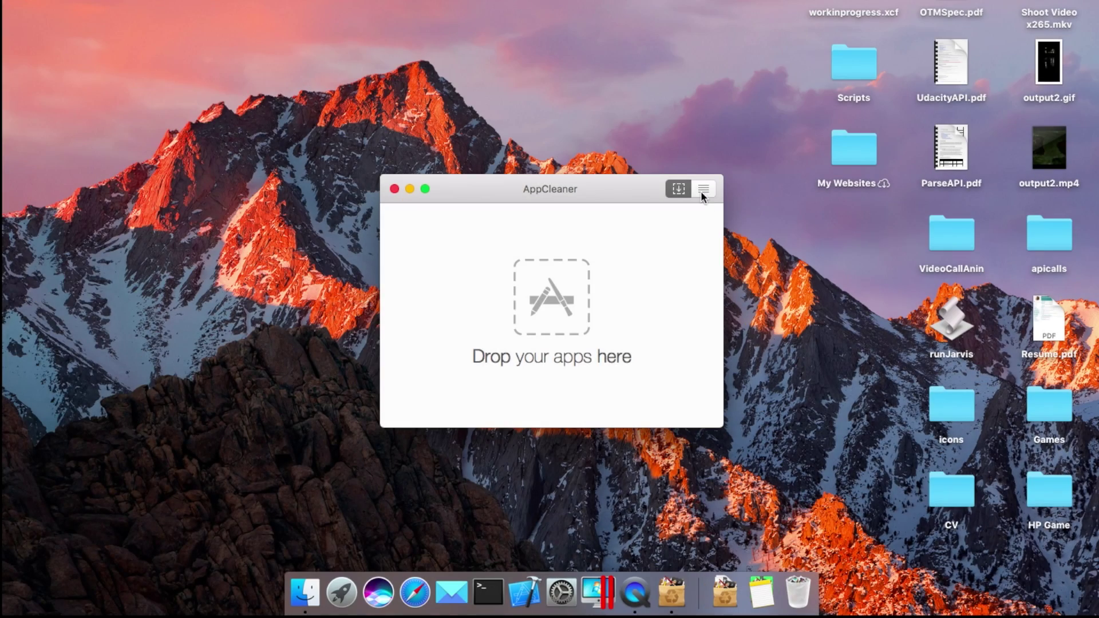
Search AppCleaner's applications for 'snapp', then remove SnappyApp and its checked files with the admin password
click(701, 191)
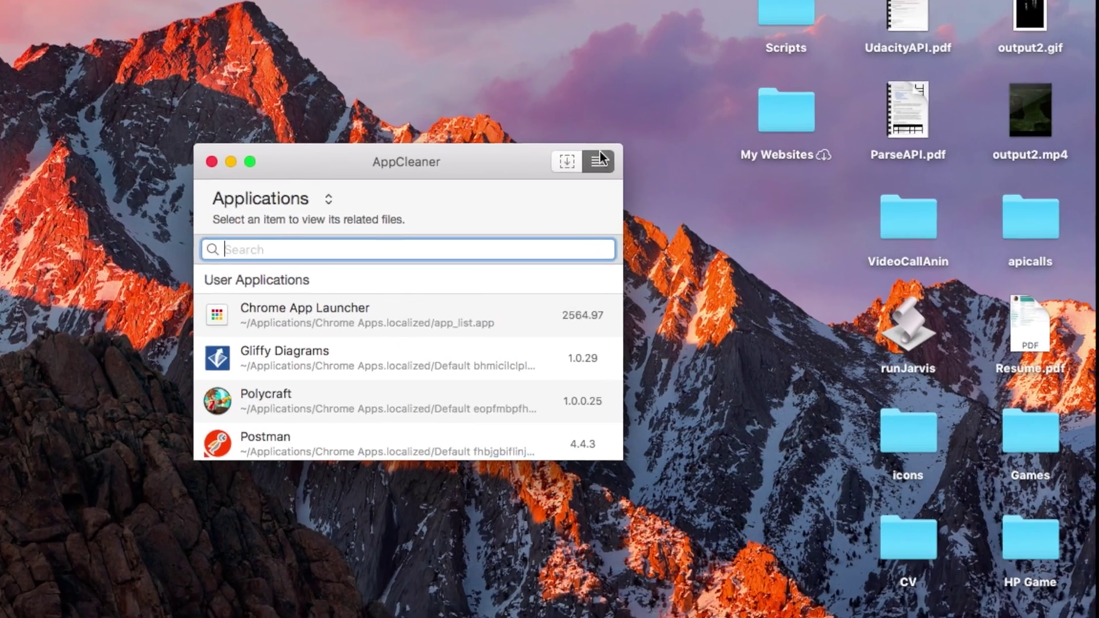
text(snapp)
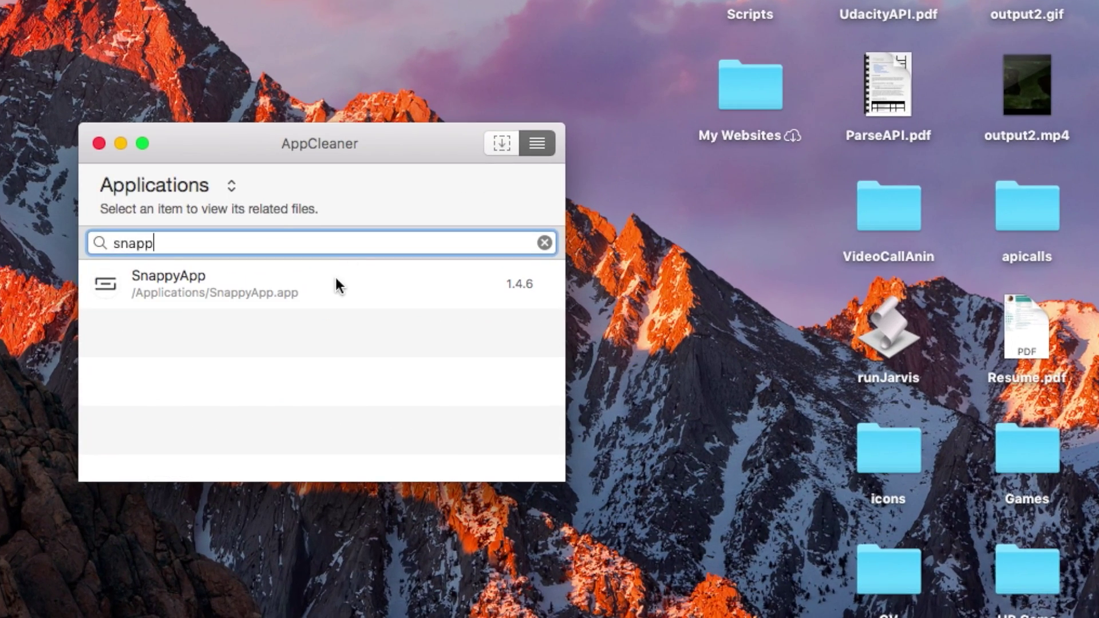
click(336, 284)
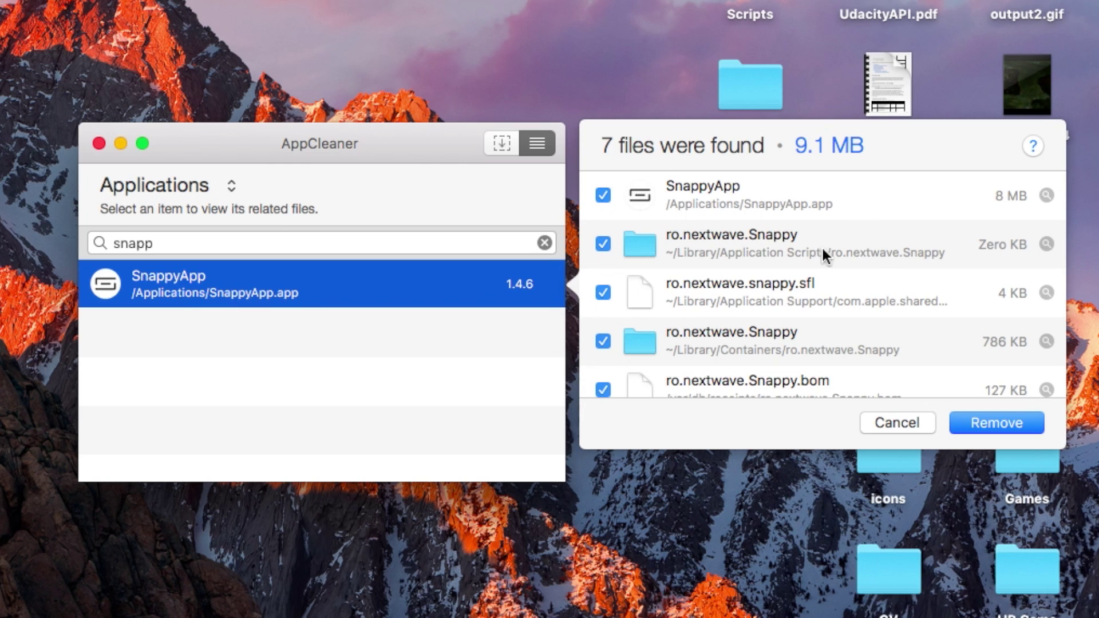
scroll(876, 245, down, 4)
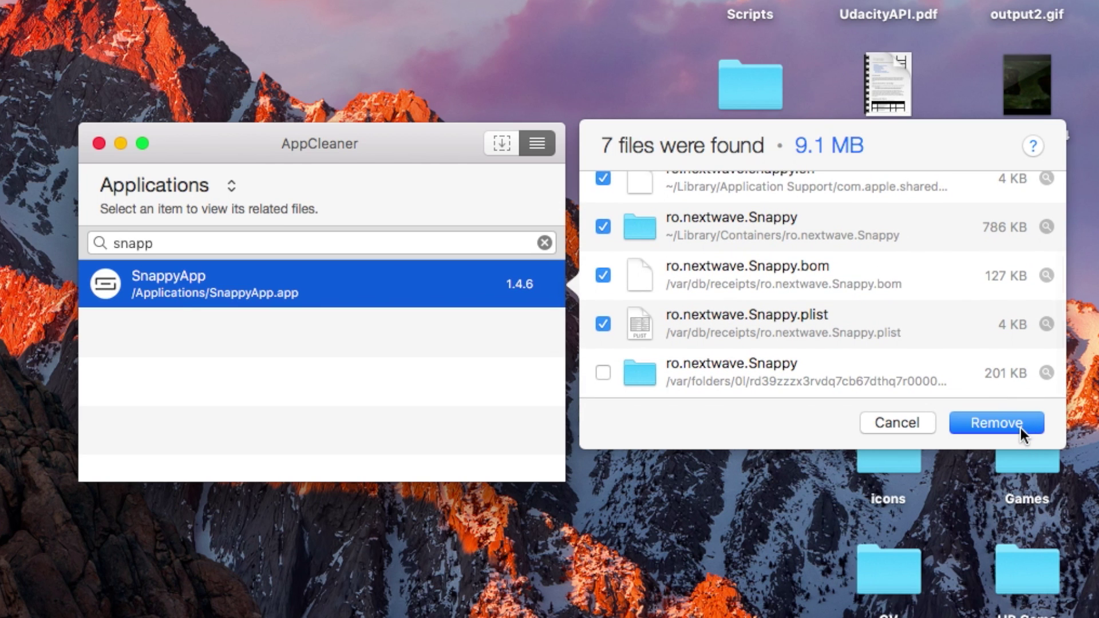
click(1021, 429)
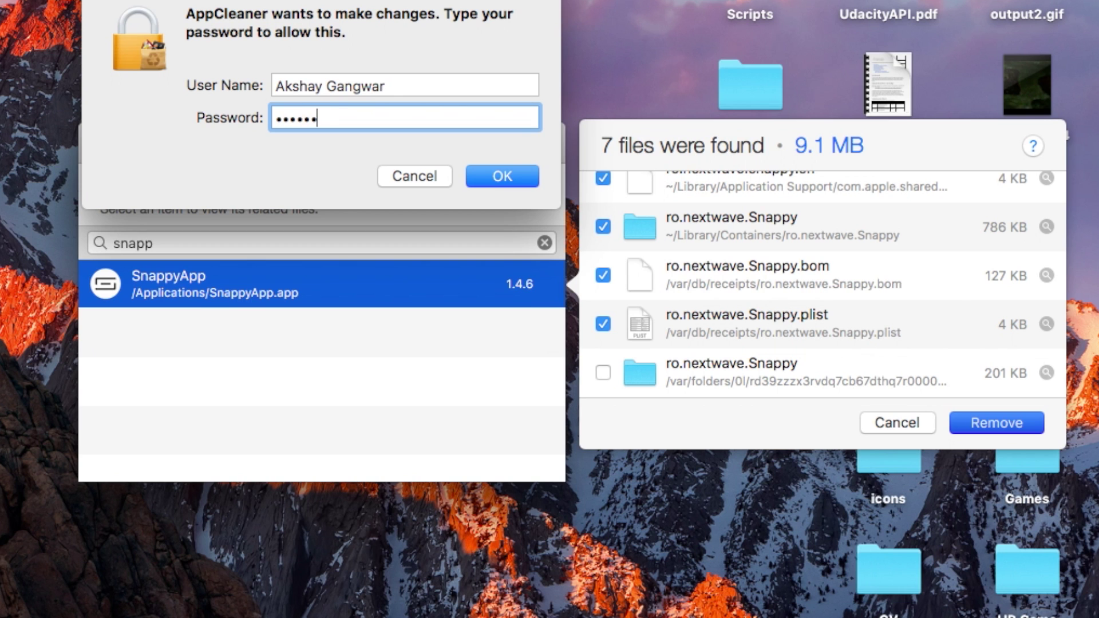
key(Return)
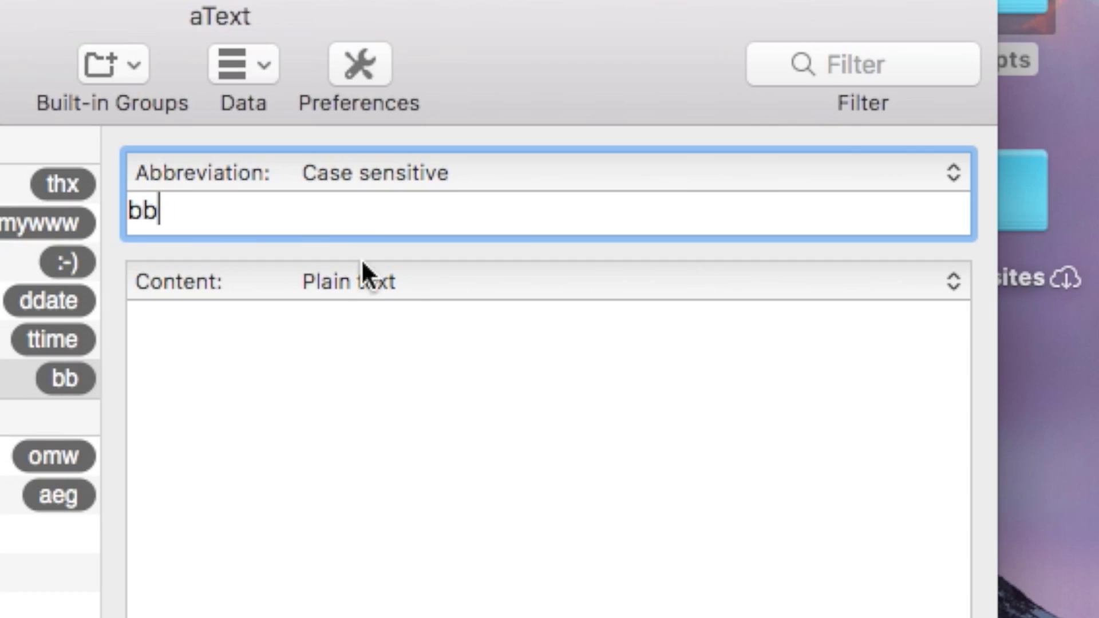
Place the cursor in the new b snippet's Content field for its expansion text
click(432, 342)
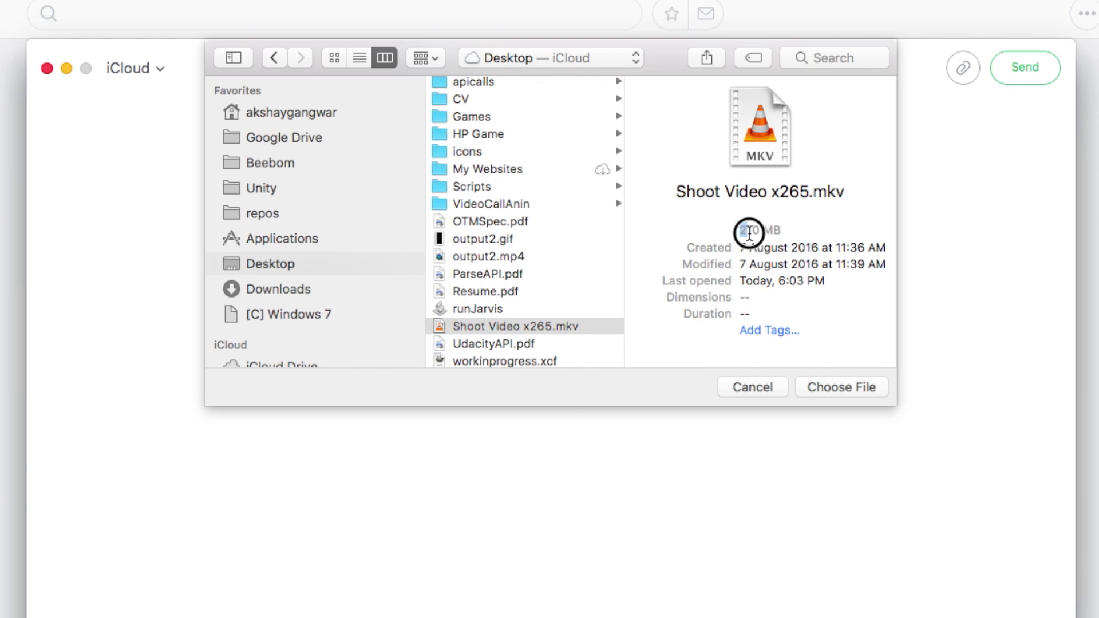
Send Shoot Video x265.mkv through Infinit's drop area, then review the transfers and close the panel
click(845, 384)
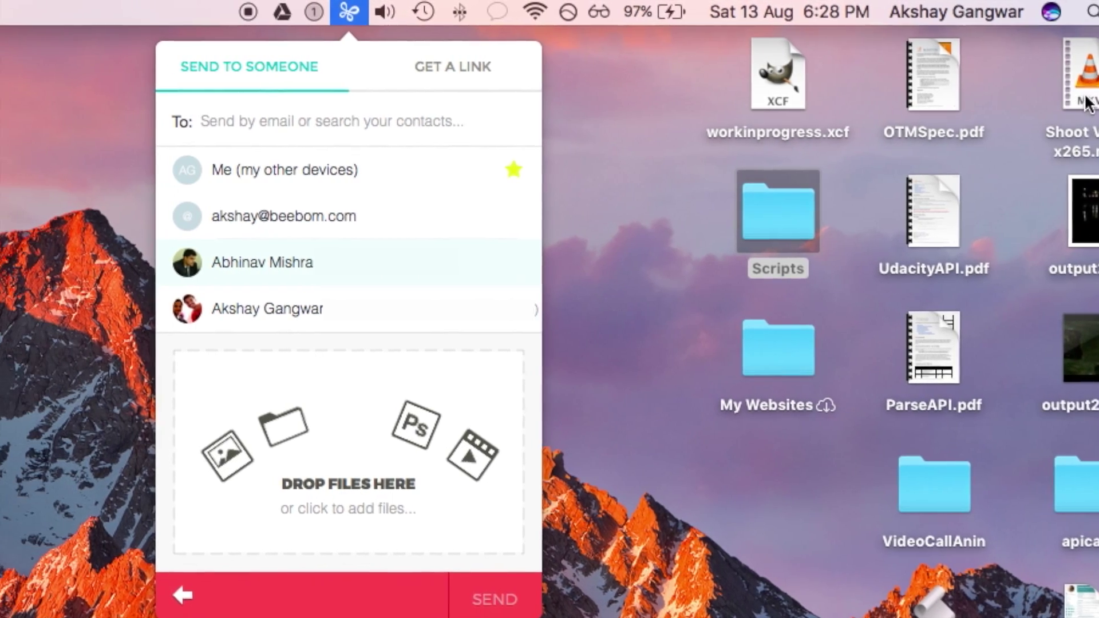
drag(1043, 76, 309, 433)
drag(495, 427, 497, 432)
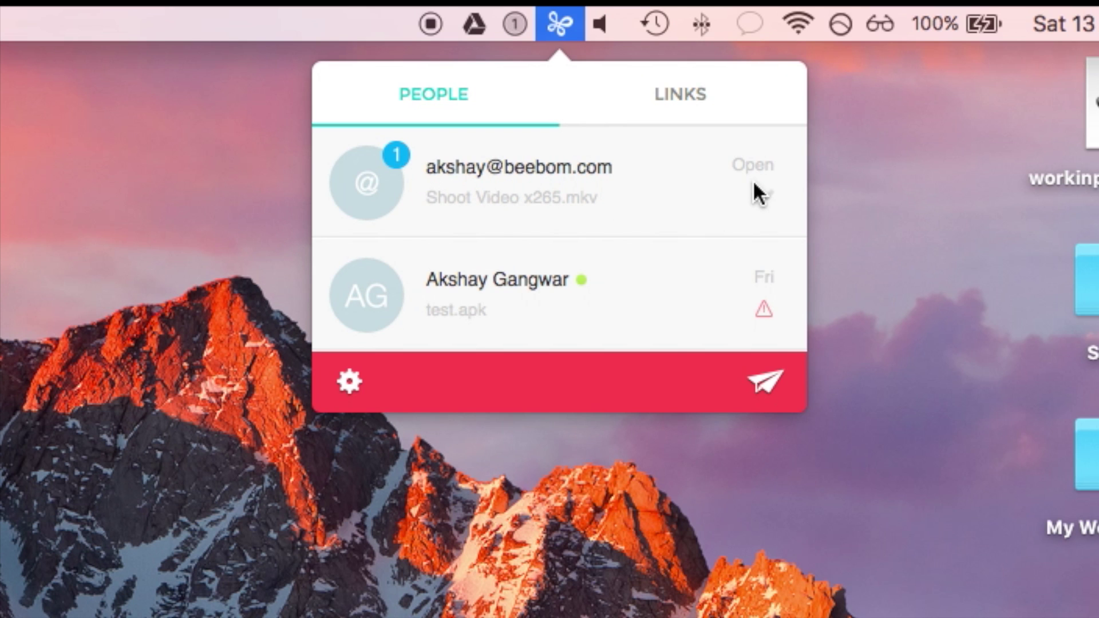
click(767, 184)
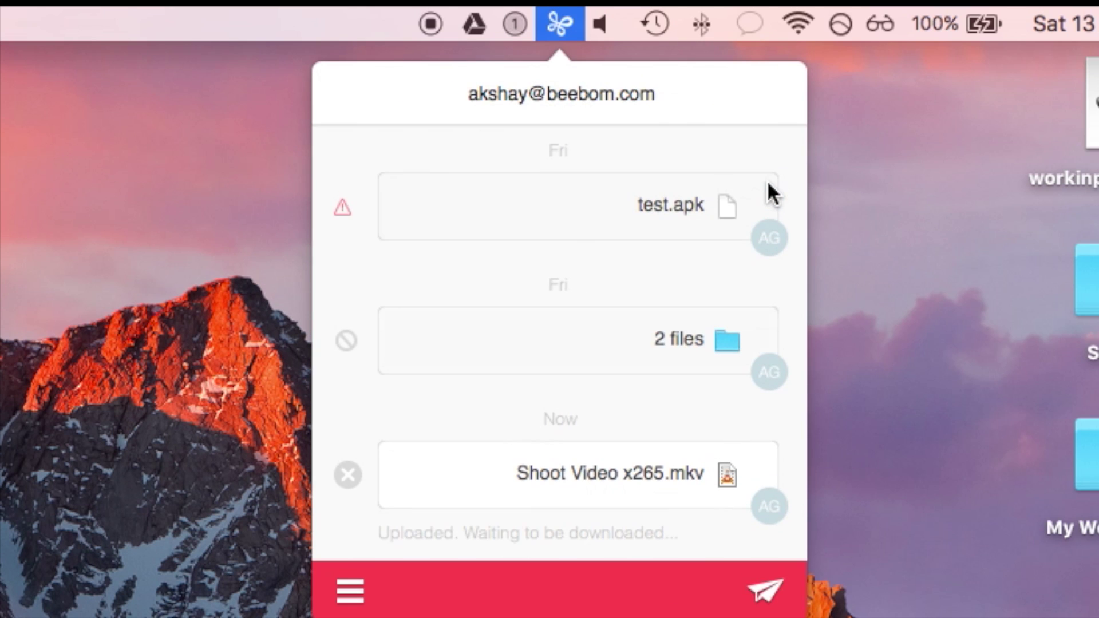
click(143, 248)
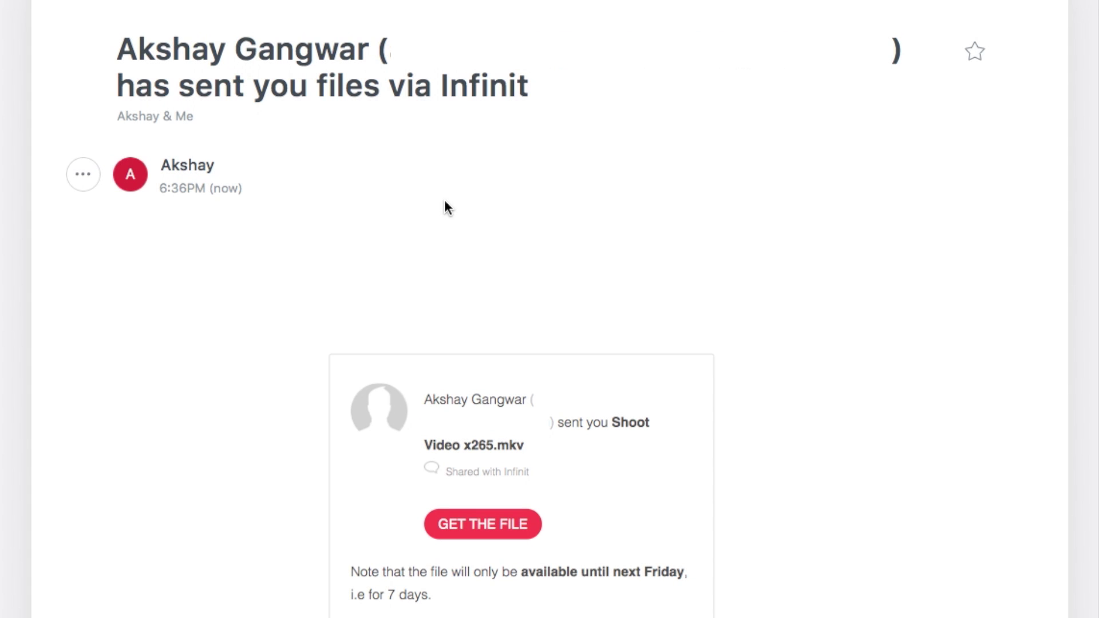